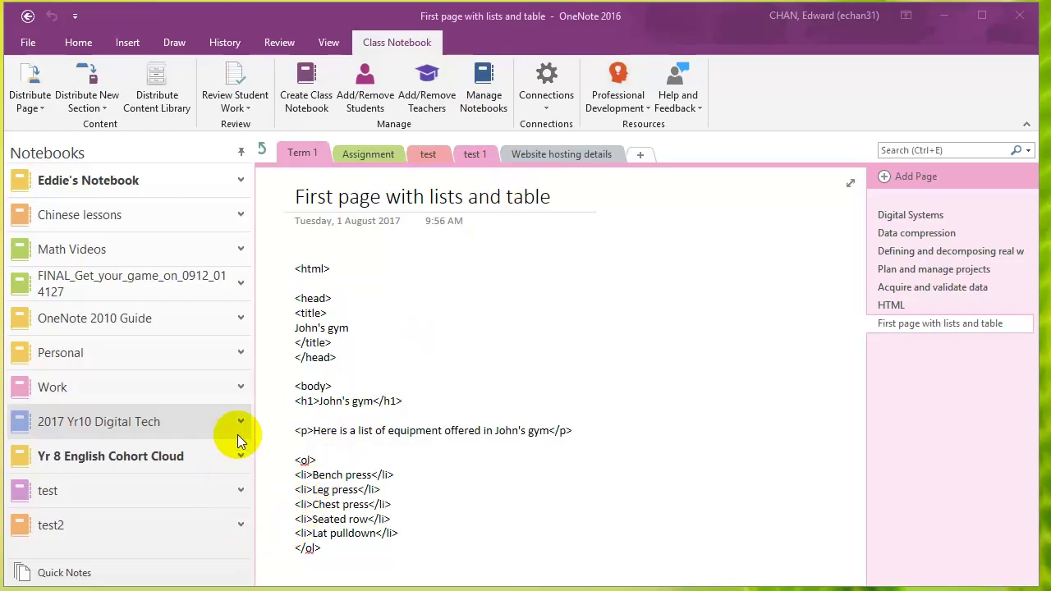
Place the cursor in the gym HTML content of 'First page with lists and table'
{"action": "left_click", "coordinate": [417, 397]}
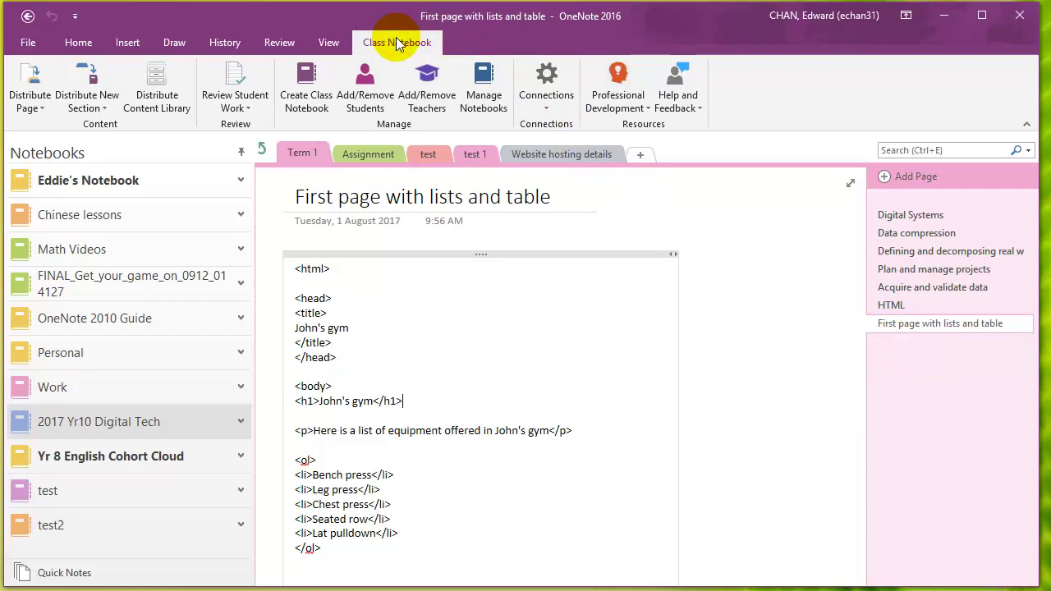
Show the Distribute Page choices, then dismiss them without distributing the page
{"action": "left_click", "coordinate": [29, 108]}
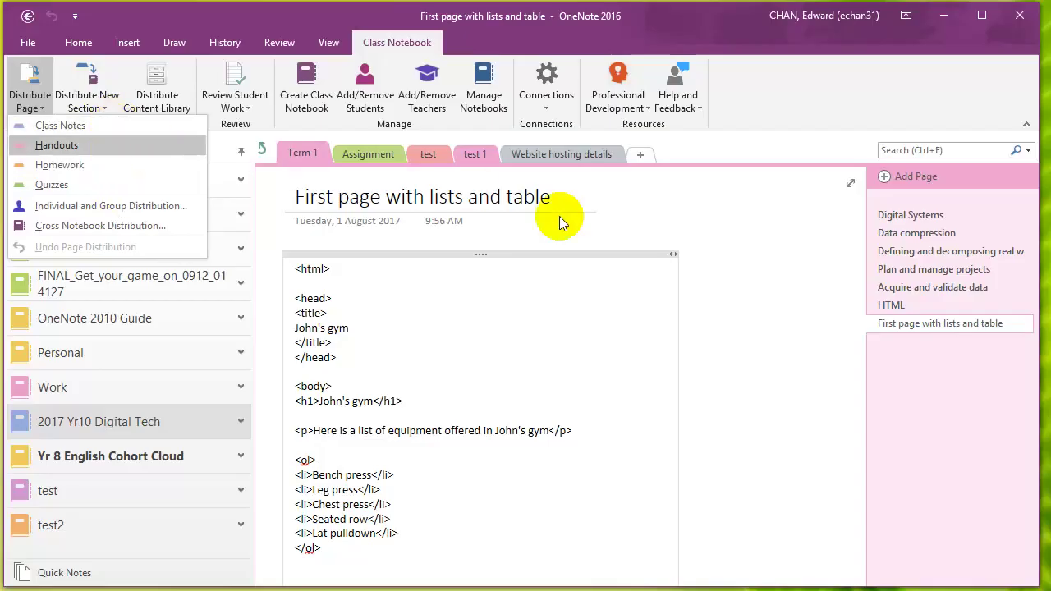
{"action": "left_click", "coordinate": [736, 287]}
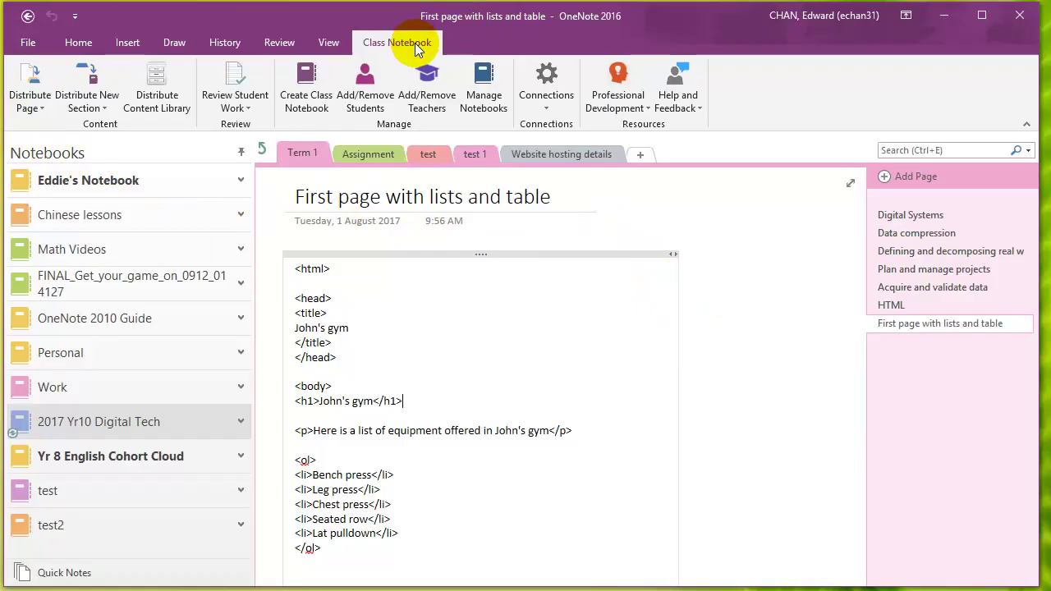
Return to 'First page with lists and table' and click into its HTML text
{"action": "left_click", "coordinate": [938, 305]}
{"action": "left_click", "coordinate": [938, 323]}
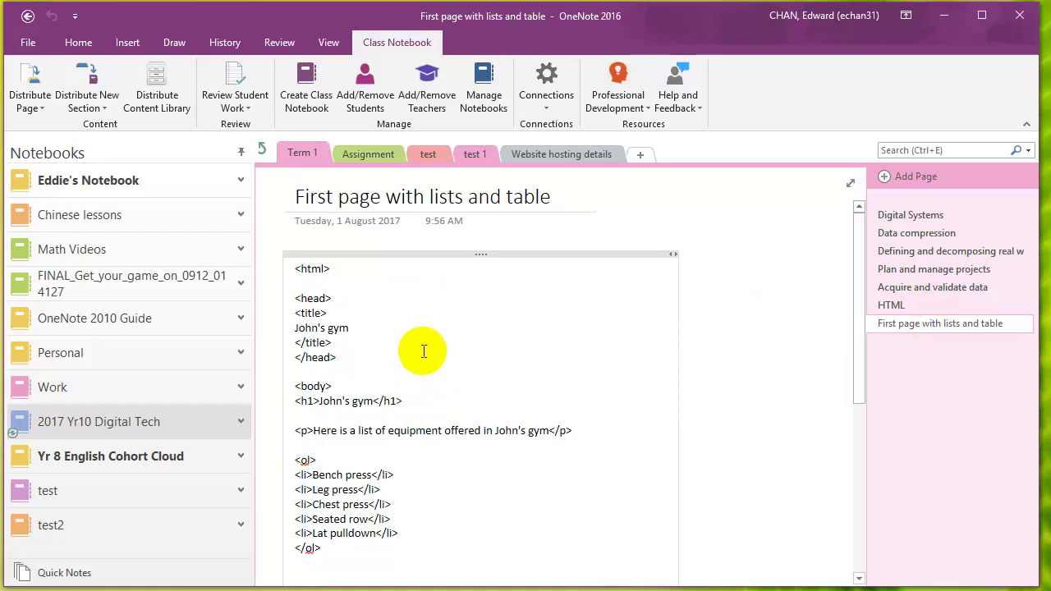
{"action": "left_click", "coordinate": [485, 397]}
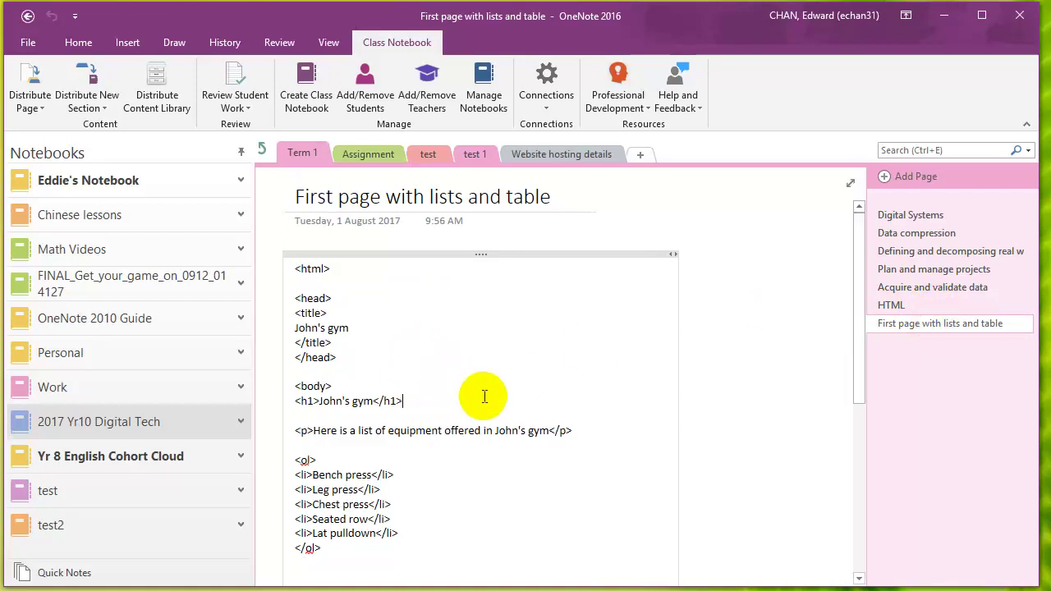
Uncheck the Class Notebook add-in in OneNote Options > Add-ins > COM Add-ins
{"action": "left_click", "coordinate": [31, 42]}
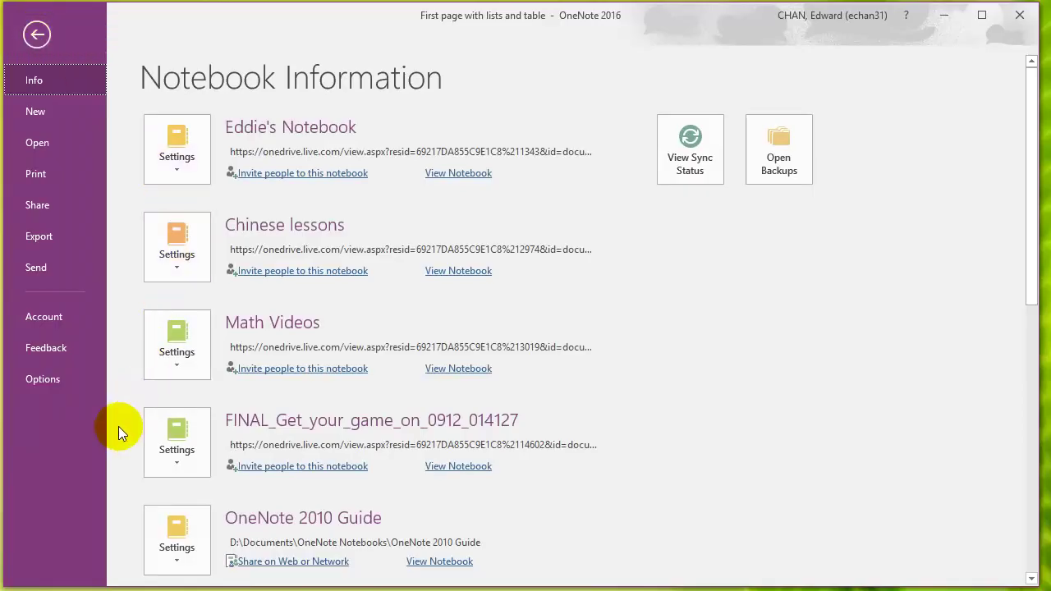
{"action": "left_click", "coordinate": [75, 383]}
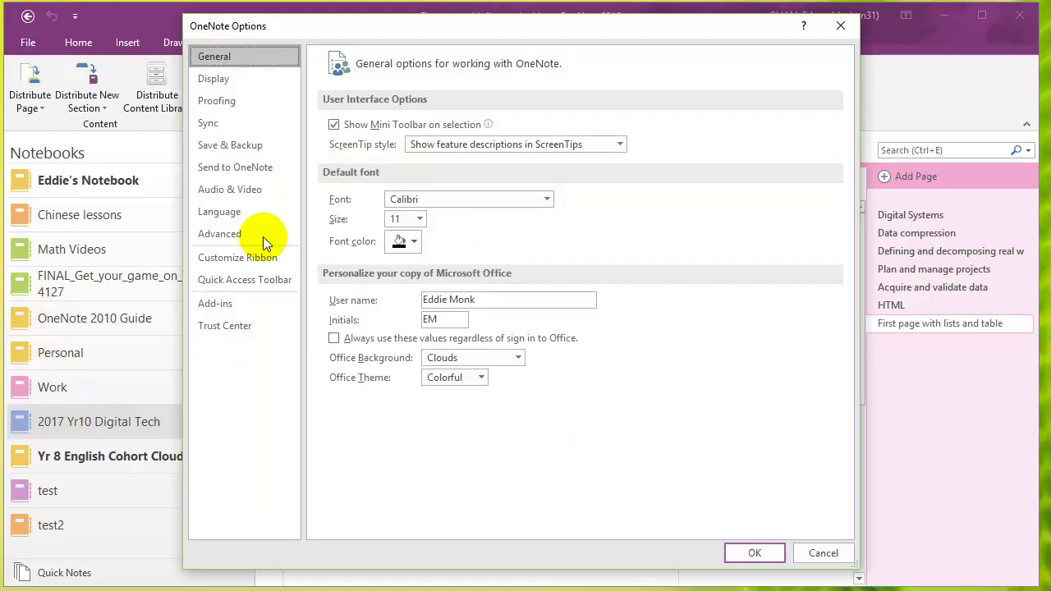
{"action": "left_click", "coordinate": [268, 307]}
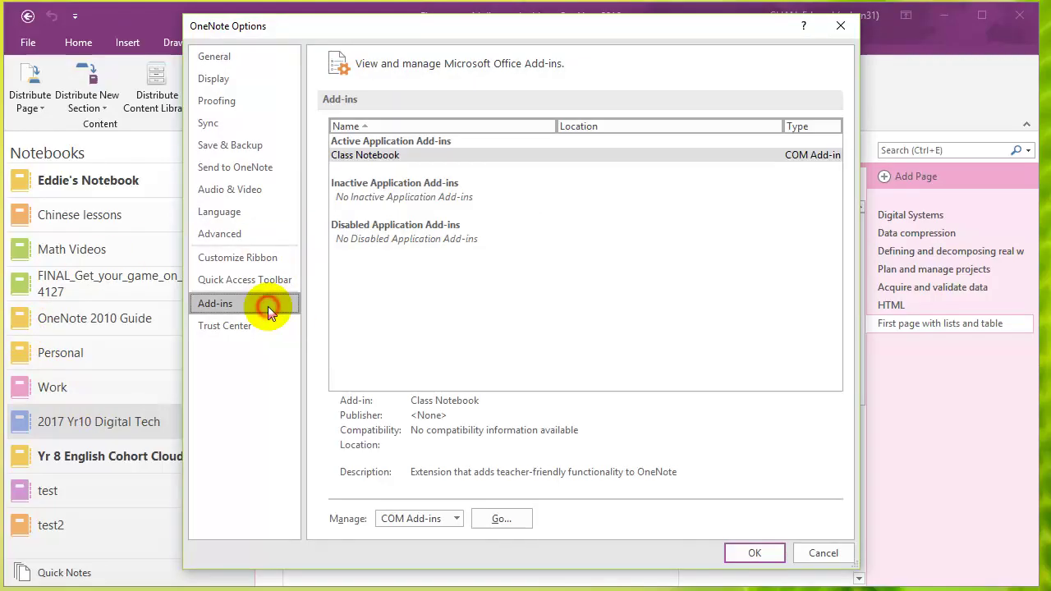
{"action": "left_click", "coordinate": [379, 156]}
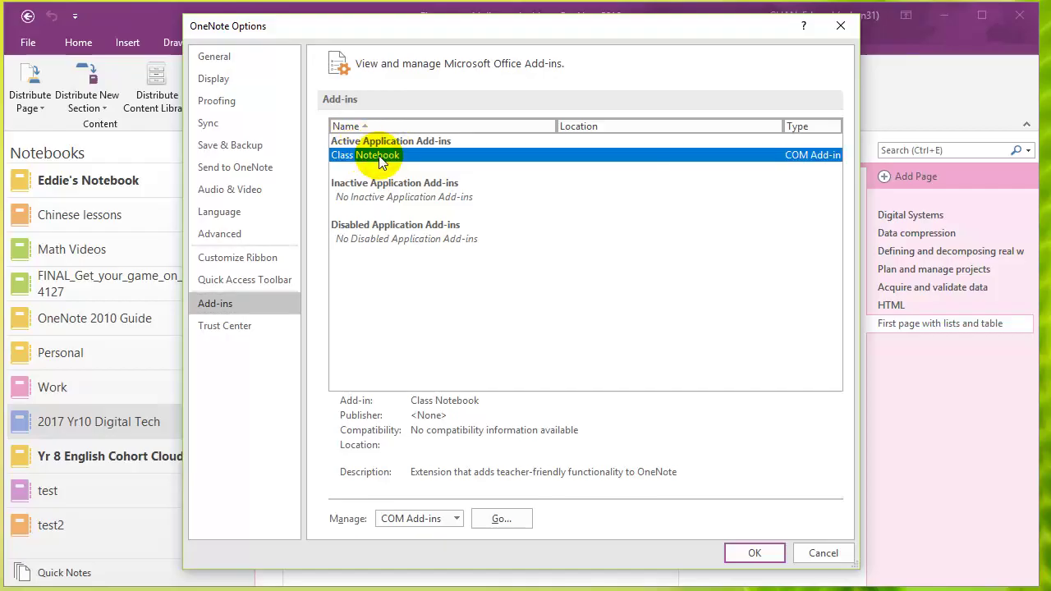
{"action": "mouse_move", "coordinate": [482, 35]}
{"action": "left_mouse_down"}
{"action": "mouse_move", "coordinate": [489, 168]}
{"action": "mouse_move", "coordinate": [488, 35]}
{"action": "left_mouse_up"}
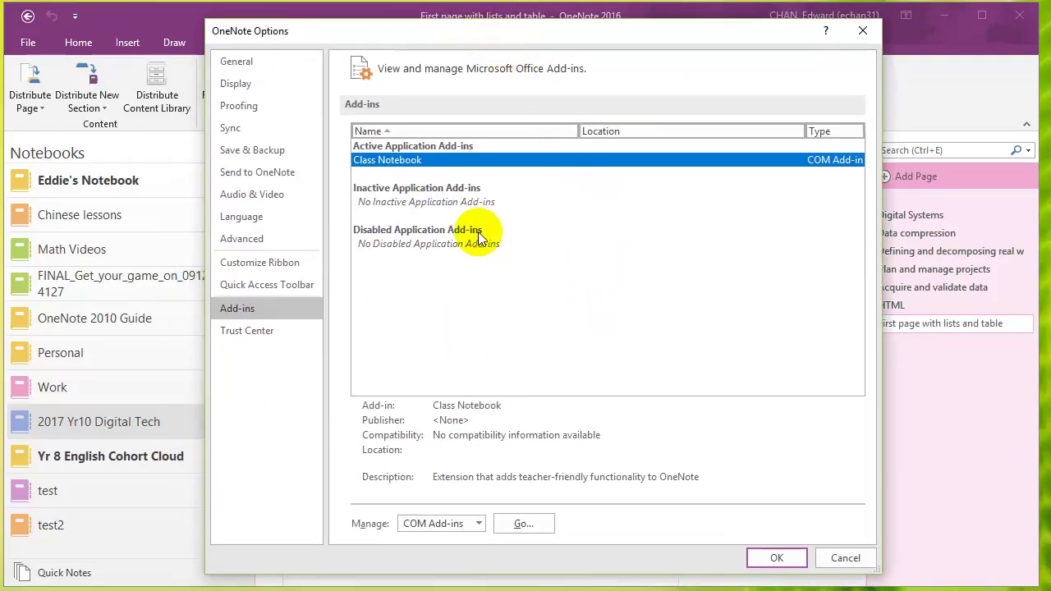
{"action": "left_click", "coordinate": [514, 526]}
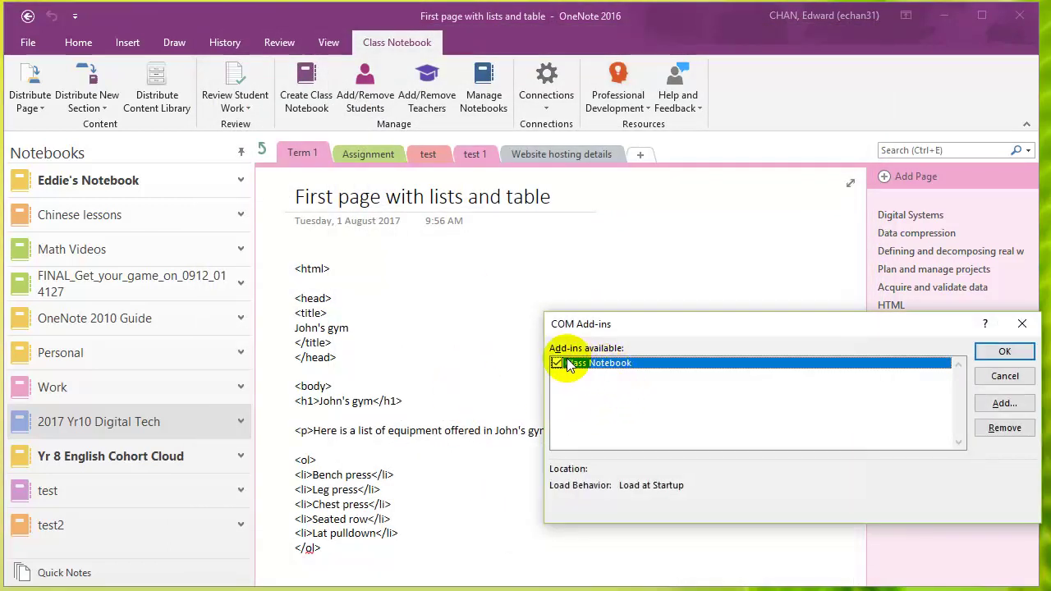
{"action": "left_click", "coordinate": [558, 363]}
{"action": "left_click", "coordinate": [1031, 359]}
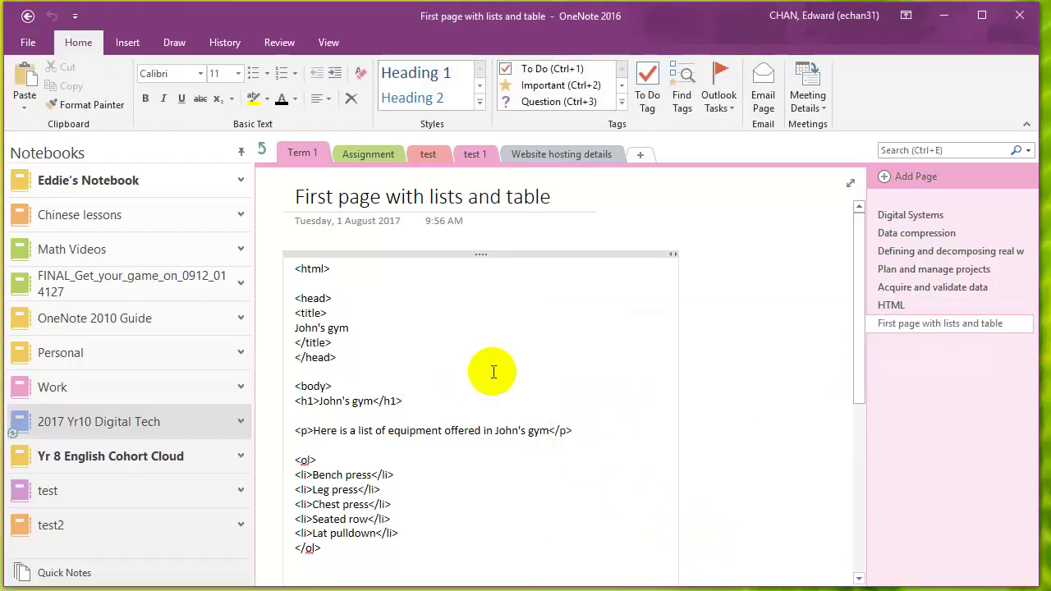
Tick Class Notebook again in the COM Add-ins manager under OneNote Options > Add-ins
{"action": "left_click", "coordinate": [29, 45]}
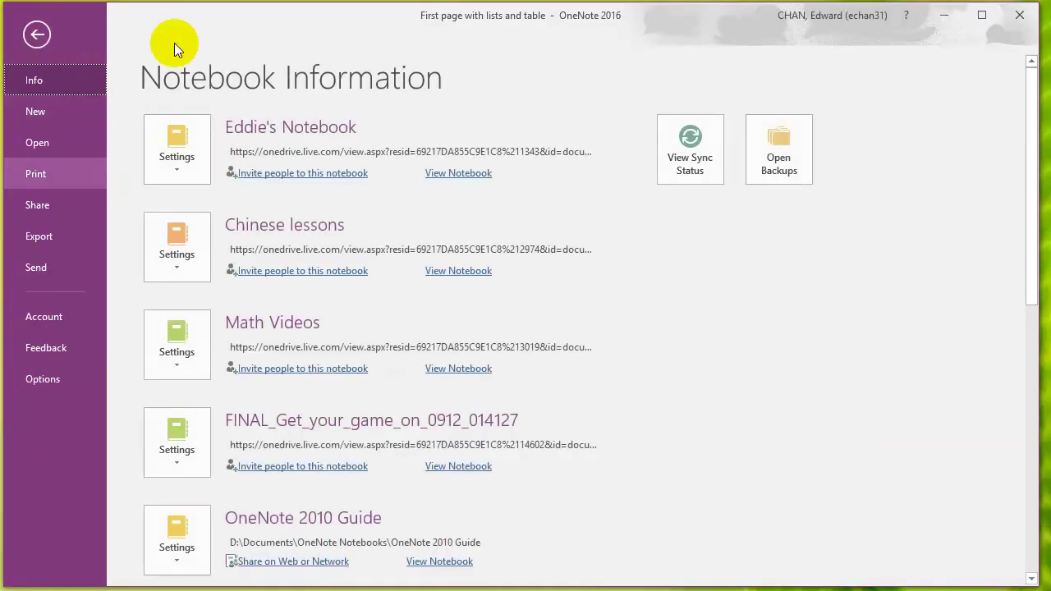
{"action": "left_click", "coordinate": [38, 35]}
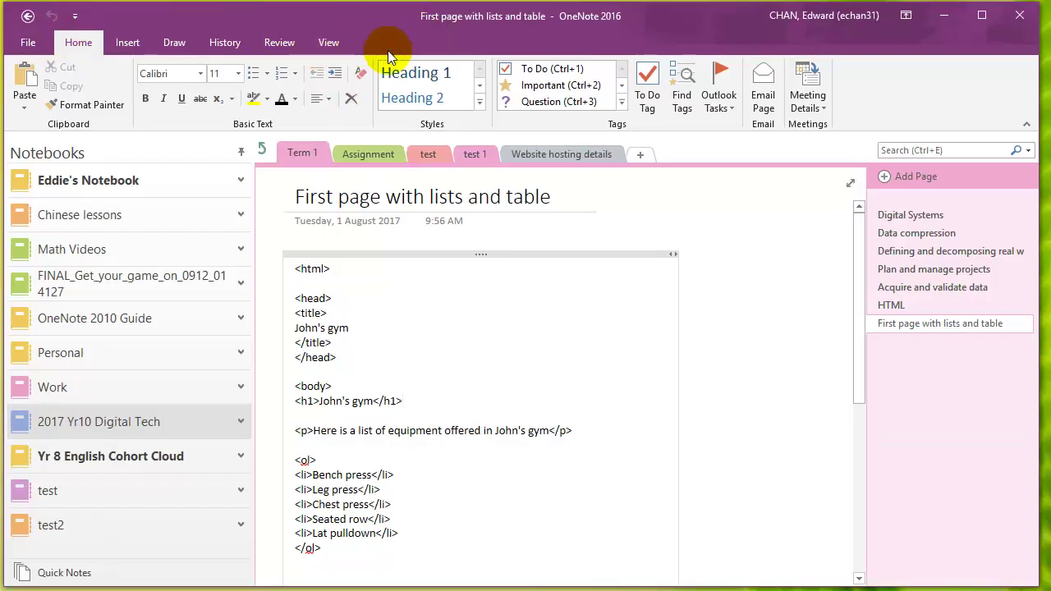
{"action": "left_click", "coordinate": [41, 47]}
{"action": "left_click", "coordinate": [65, 380]}
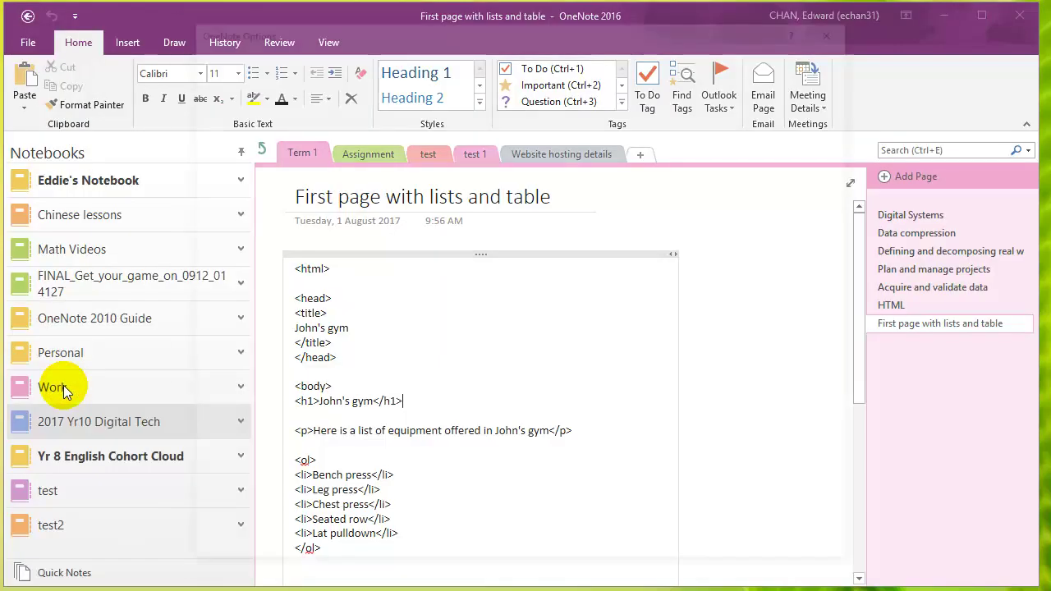
{"action": "left_click", "coordinate": [243, 303]}
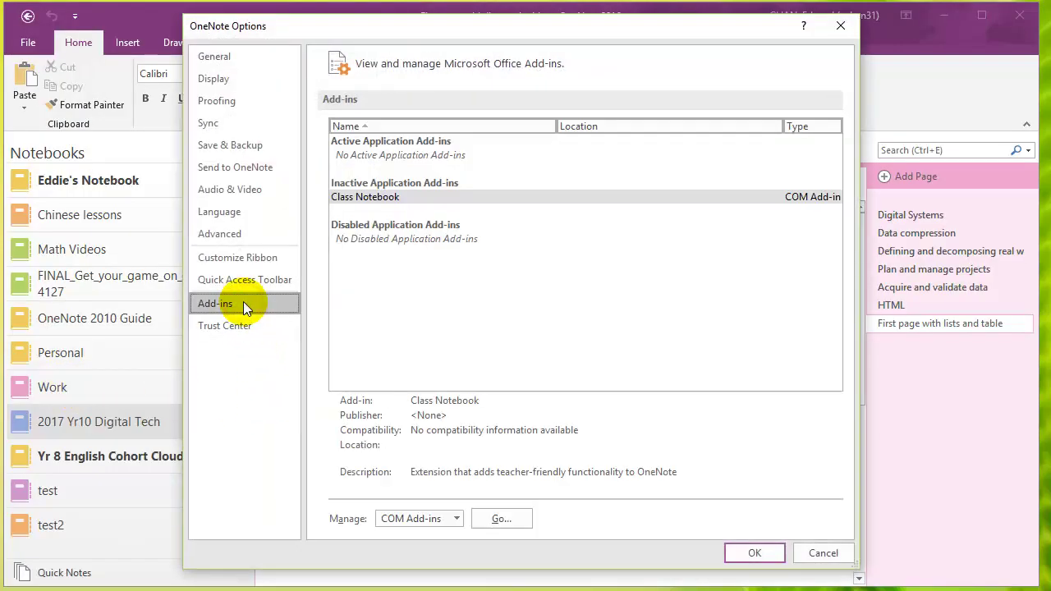
{"action": "left_click", "coordinate": [375, 203]}
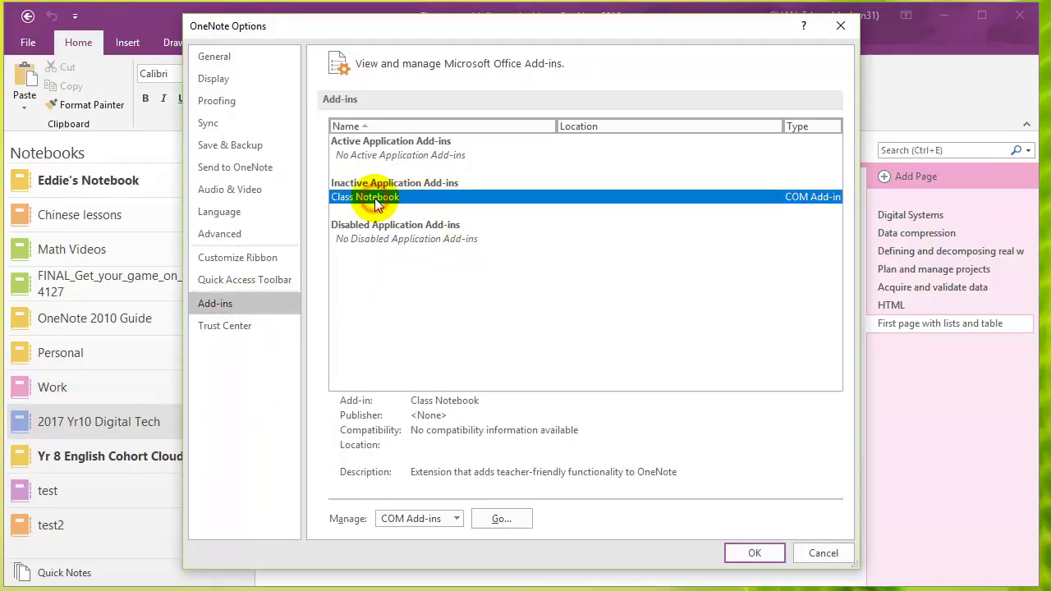
{"action": "left_click", "coordinate": [504, 518]}
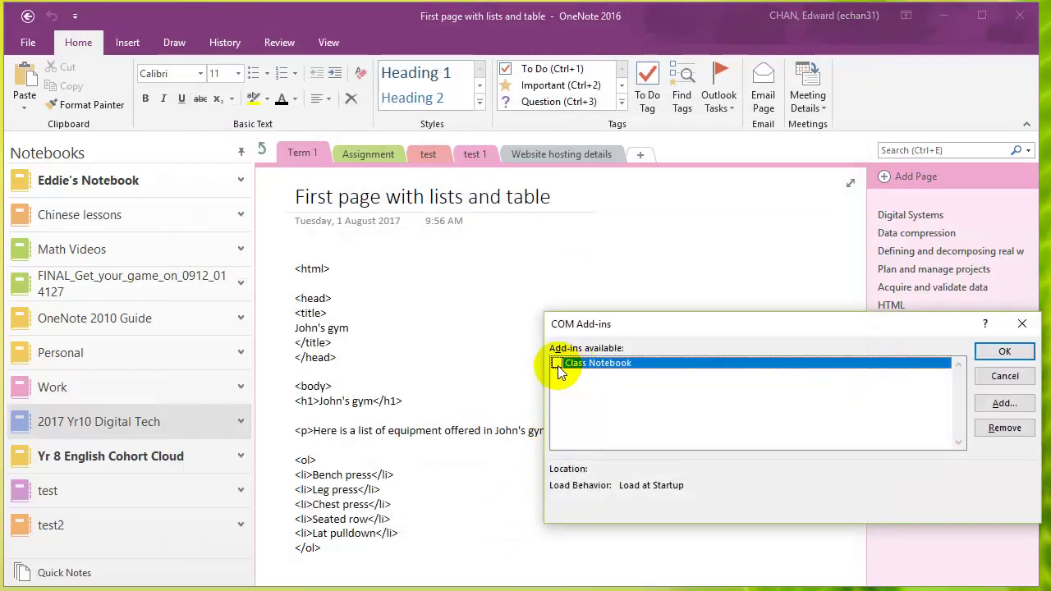
{"action": "left_click", "coordinate": [557, 364]}
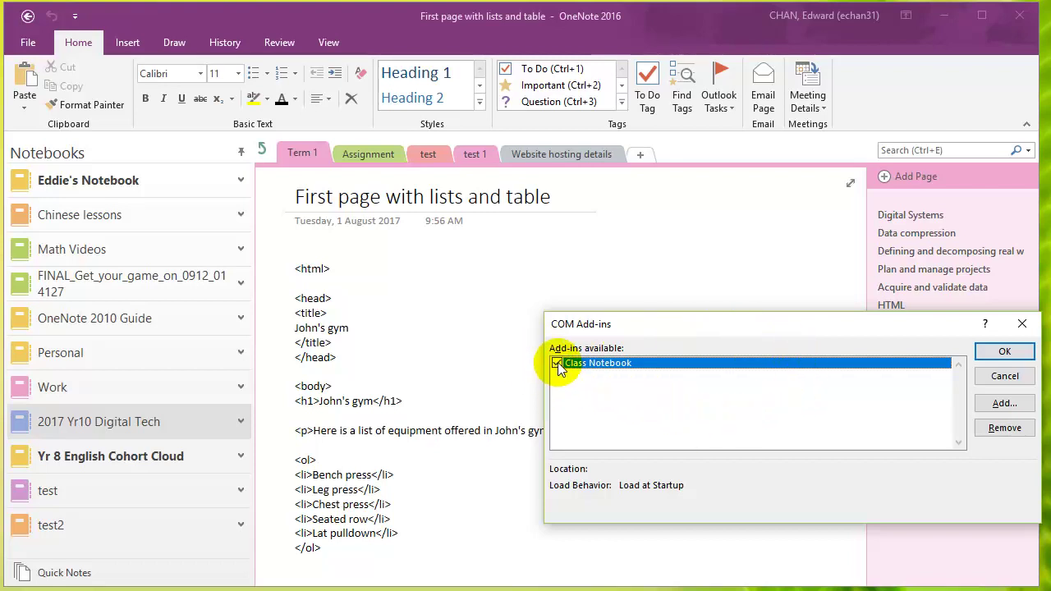
{"action": "left_click", "coordinate": [1004, 351]}
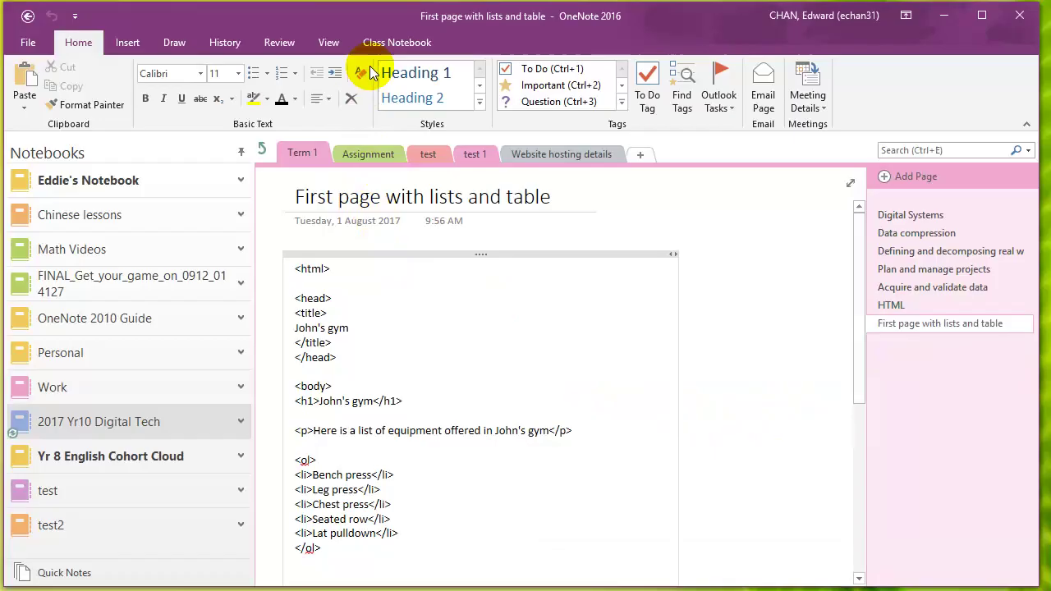
Preview the Class Notebook Distribute Page choices, then open the HTML page in Term 1
{"action": "left_click", "coordinate": [378, 43]}
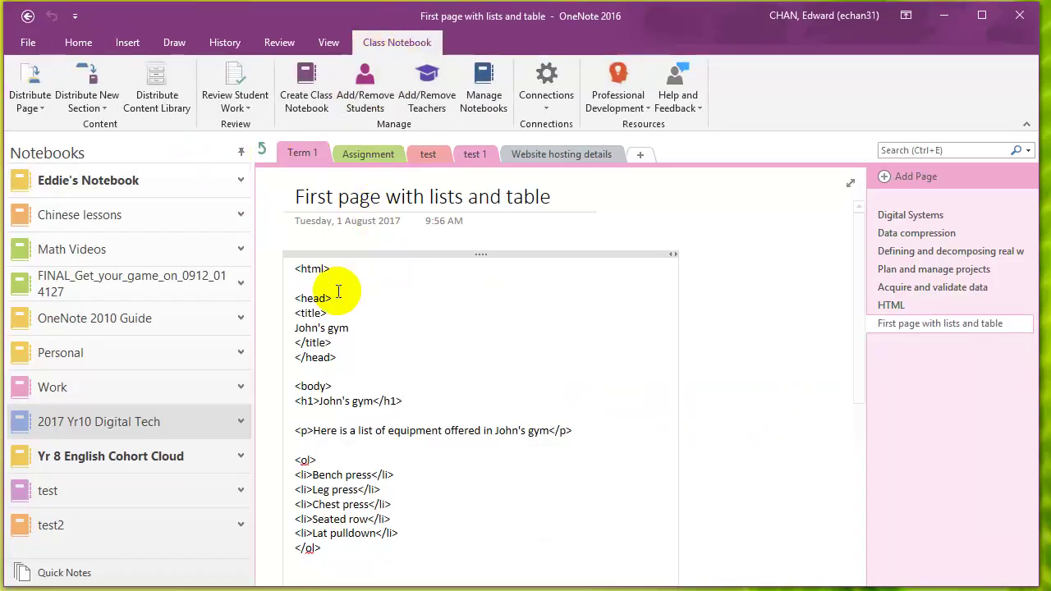
{"action": "left_click", "coordinate": [40, 105]}
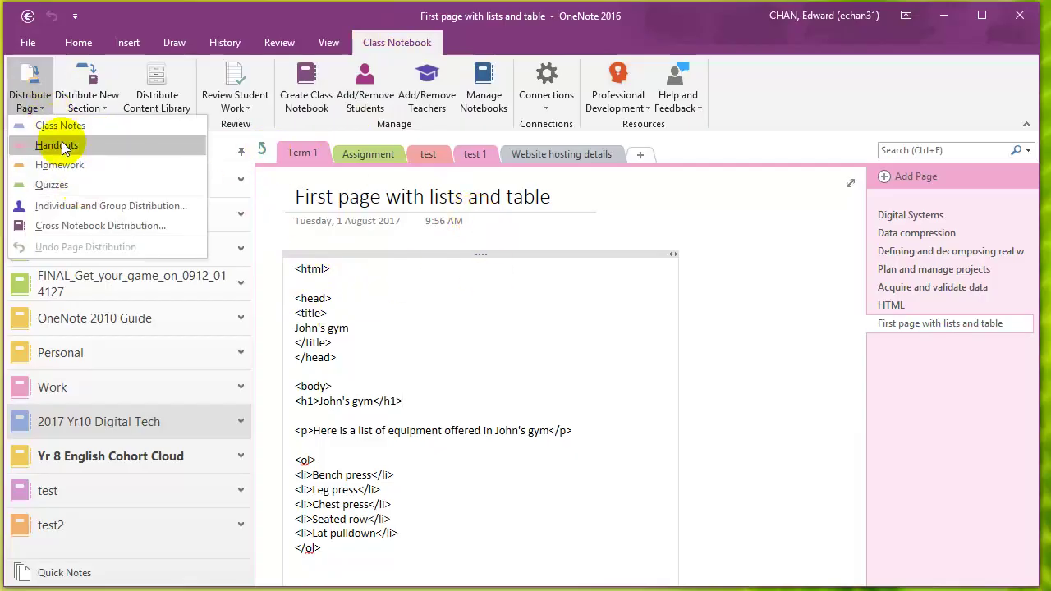
{"action": "left_click", "coordinate": [809, 357]}
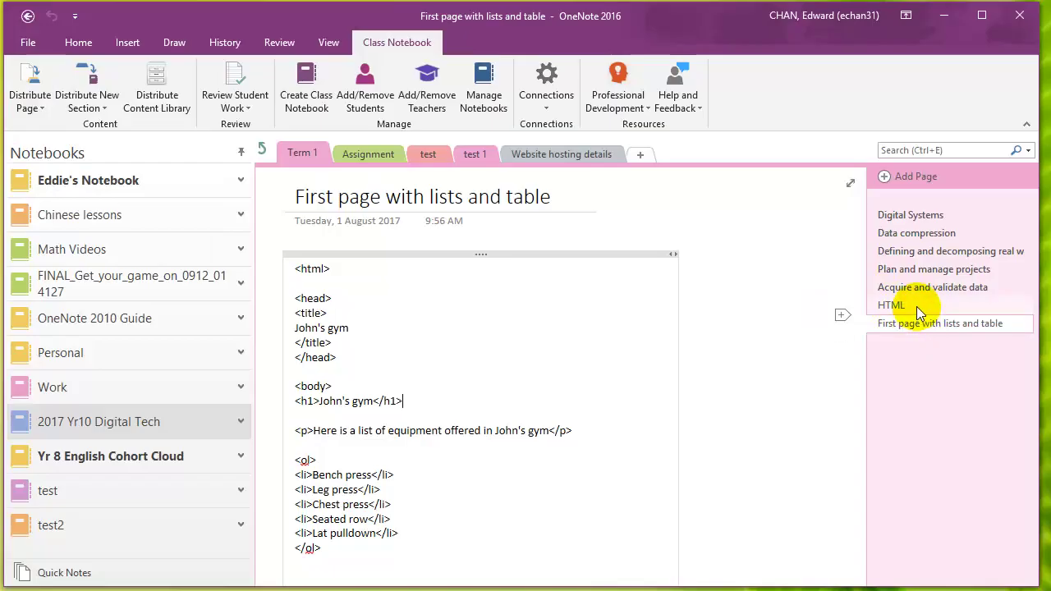
{"action": "right_click", "coordinate": [916, 306]}
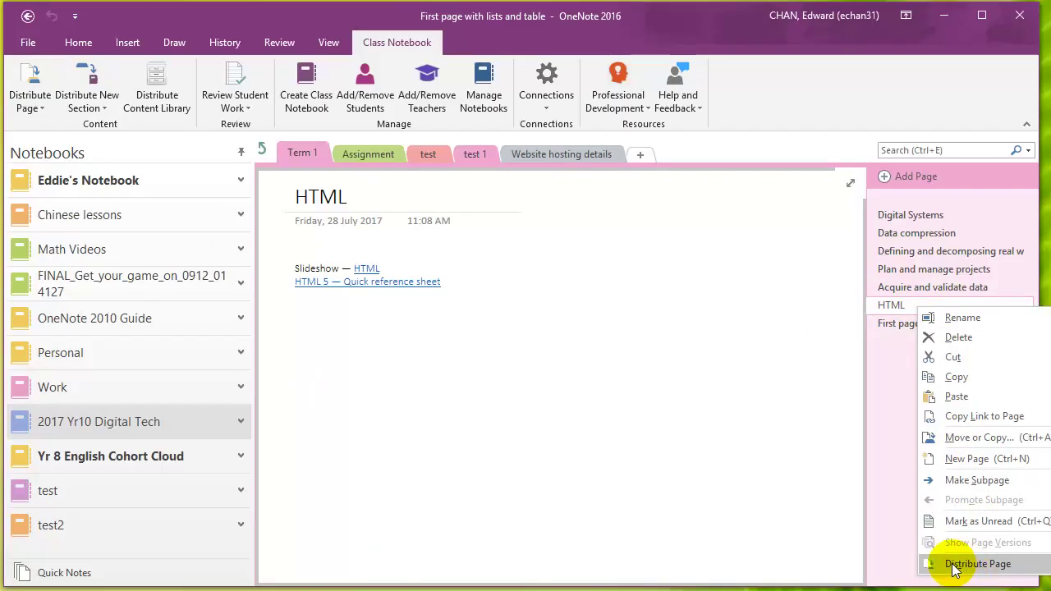
{"action": "left_click", "coordinate": [887, 307]}
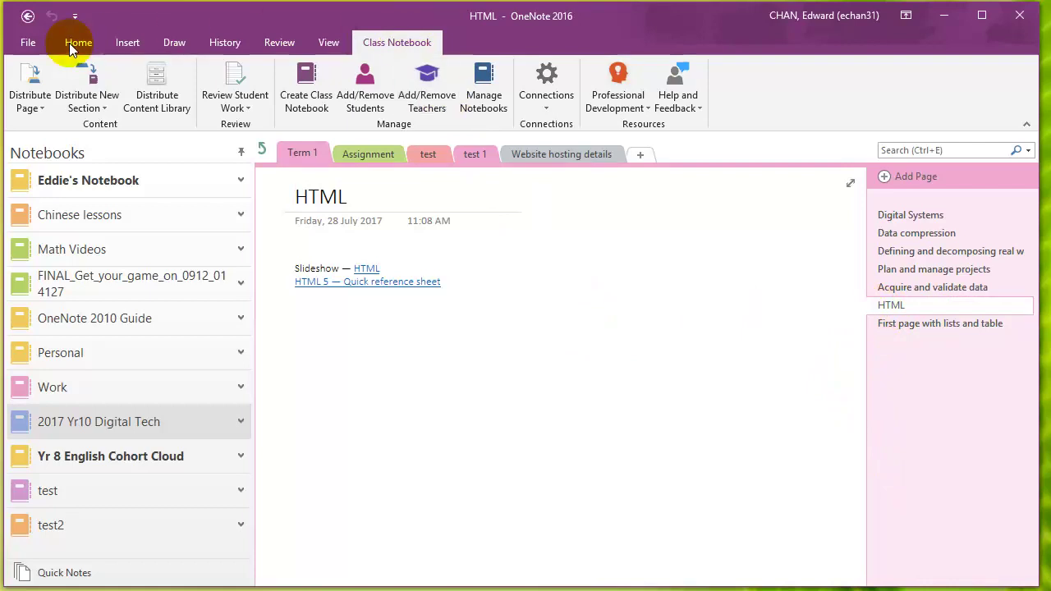
Open OneNote Options at the Add-ins category, listing Class Notebook as active
{"action": "left_click", "coordinate": [36, 45]}
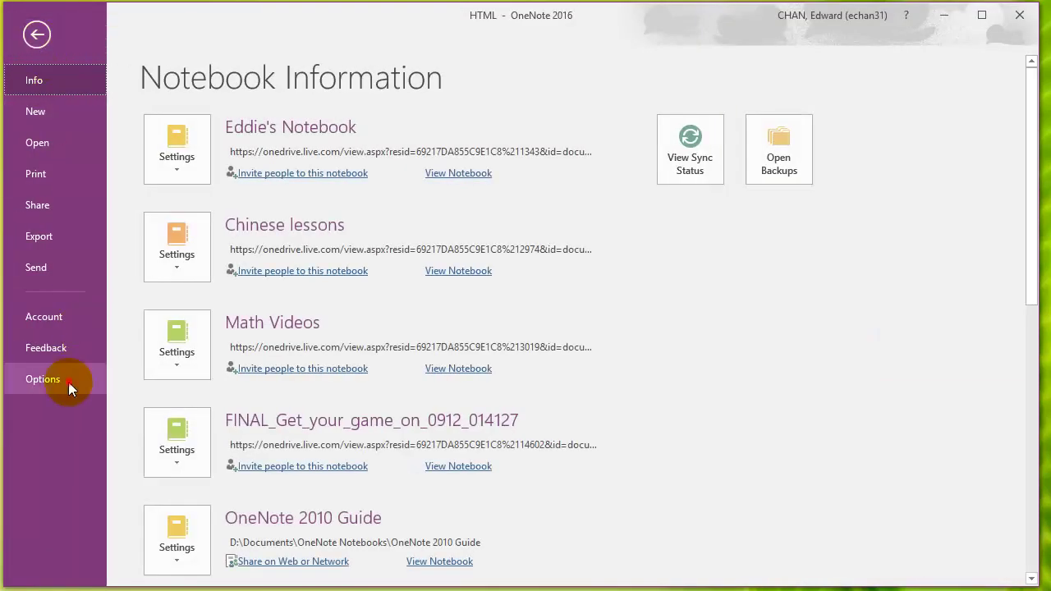
{"action": "left_click", "coordinate": [66, 380]}
{"action": "left_click", "coordinate": [246, 304]}
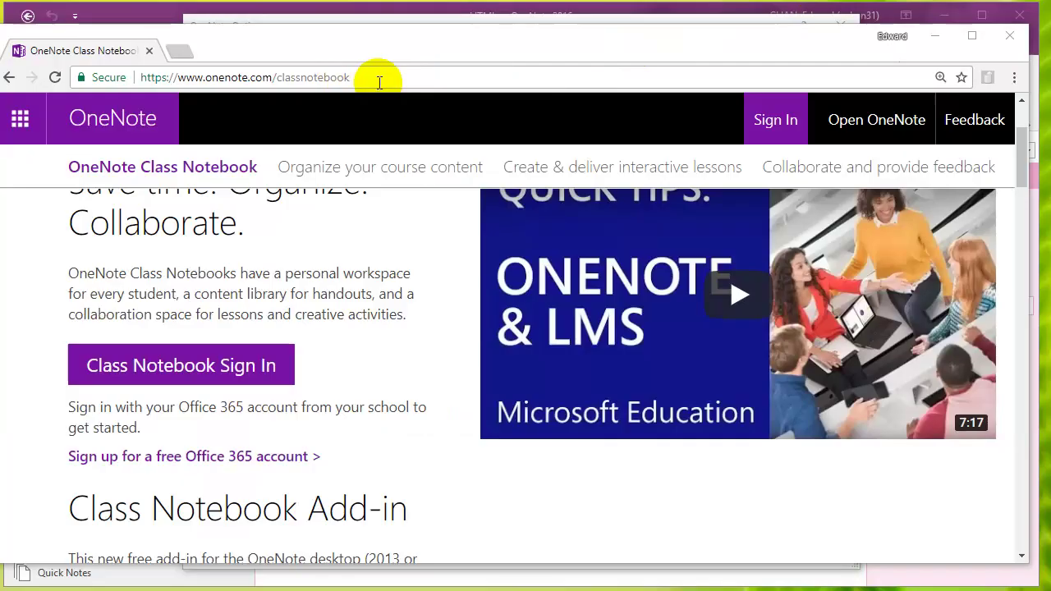
Highlight the onenote.com/classnotebook address and scroll to the Download the Class Notebook Add-in button
{"action": "left_click_drag", "start_coordinate": [375, 78], "coordinate": [316, 95]}
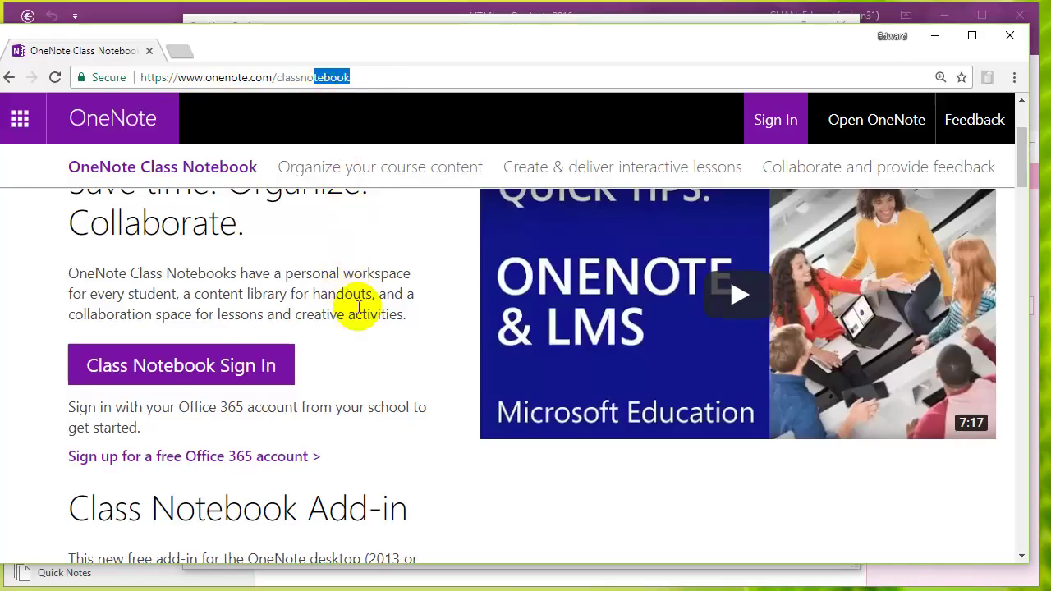
{"action": "scroll", "coordinate": [374, 329], "scroll_direction": "up", "scroll_amount": 2}
{"action": "scroll", "coordinate": [373, 323], "scroll_direction": "down", "scroll_amount": 10}
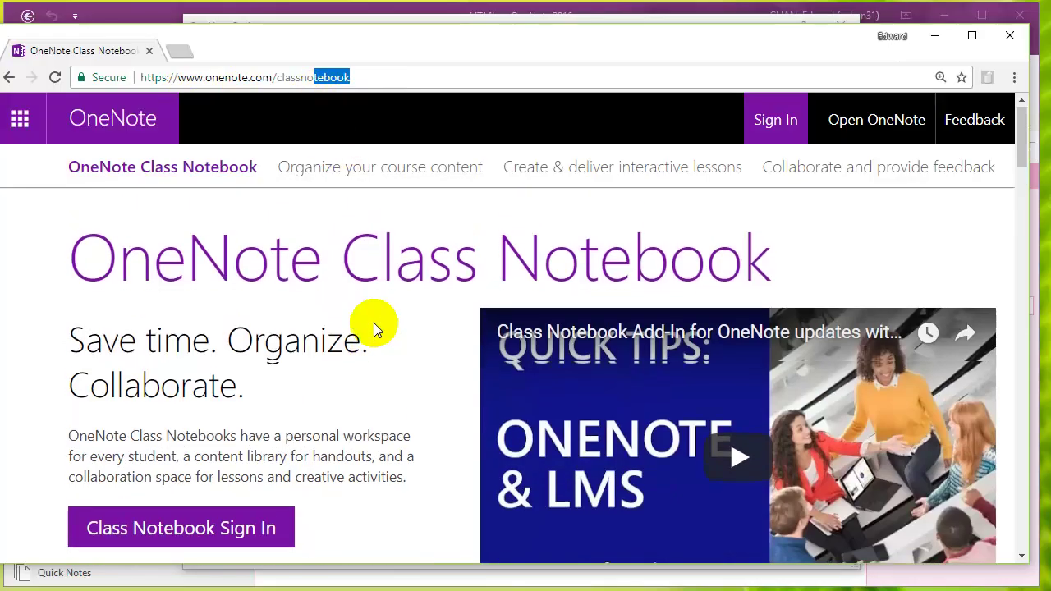
{"action": "scroll", "coordinate": [141, 263], "scroll_direction": "up", "scroll_amount": 1}
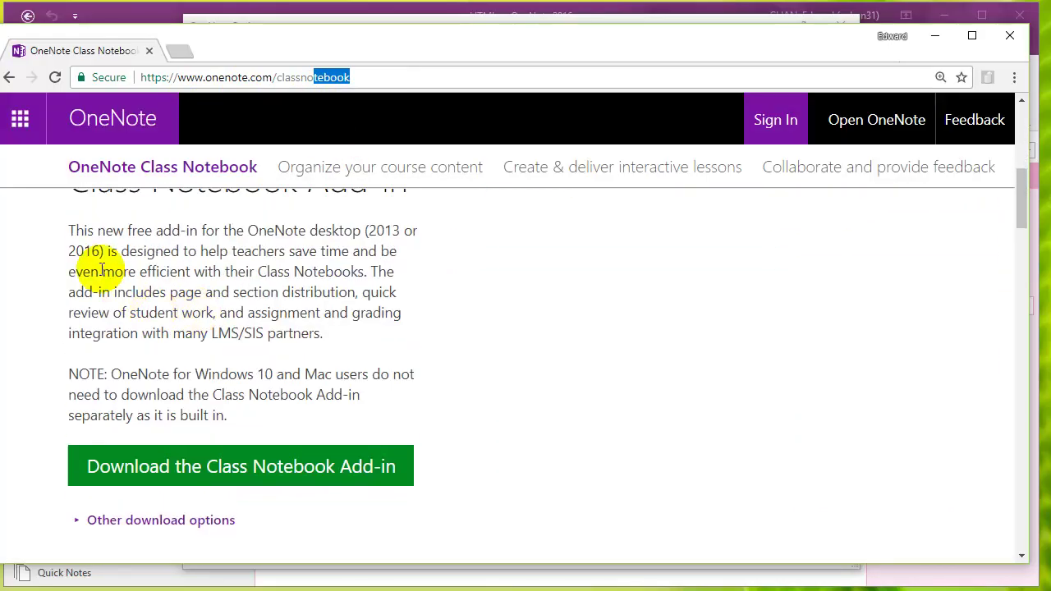
{"action": "scroll", "coordinate": [103, 225], "scroll_direction": "up", "scroll_amount": 1}
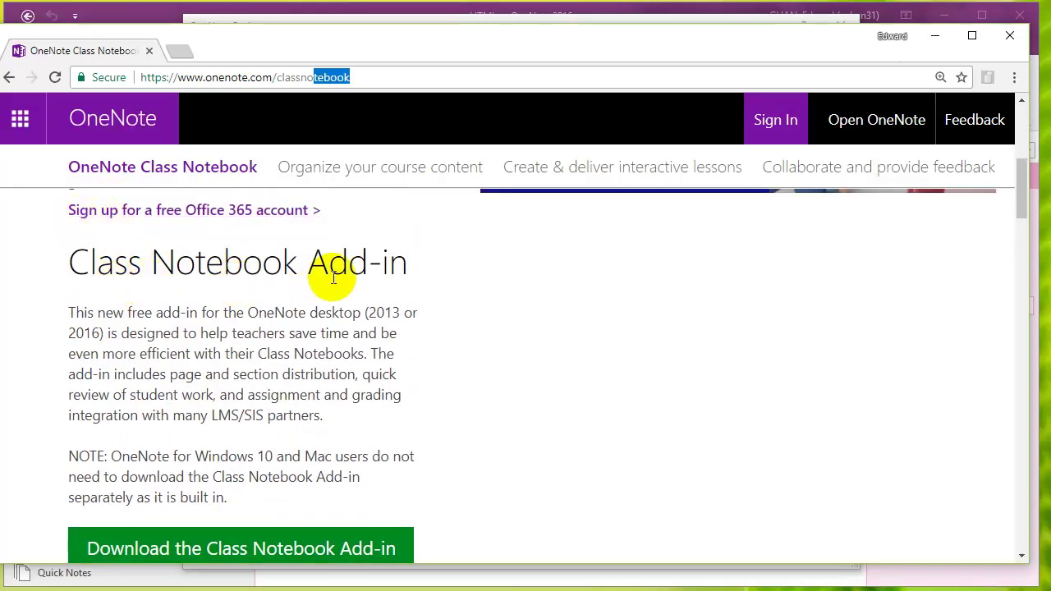
{"action": "scroll", "coordinate": [353, 345], "scroll_direction": "down", "scroll_amount": 1}
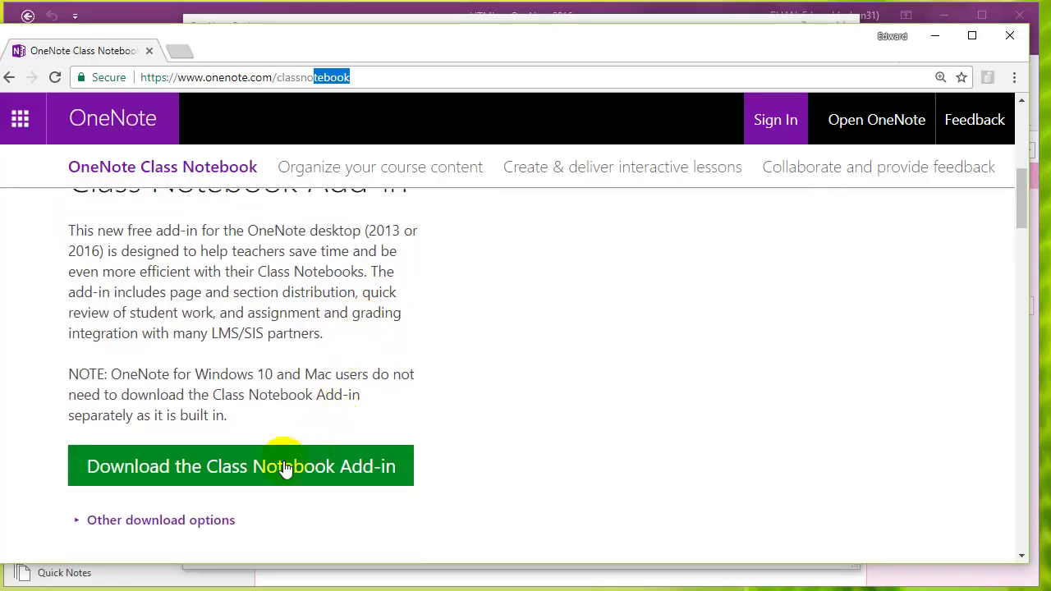
Minimise Chrome and close the OneNote Options dialog, returning to the HTML page
{"action": "left_click", "coordinate": [934, 40]}
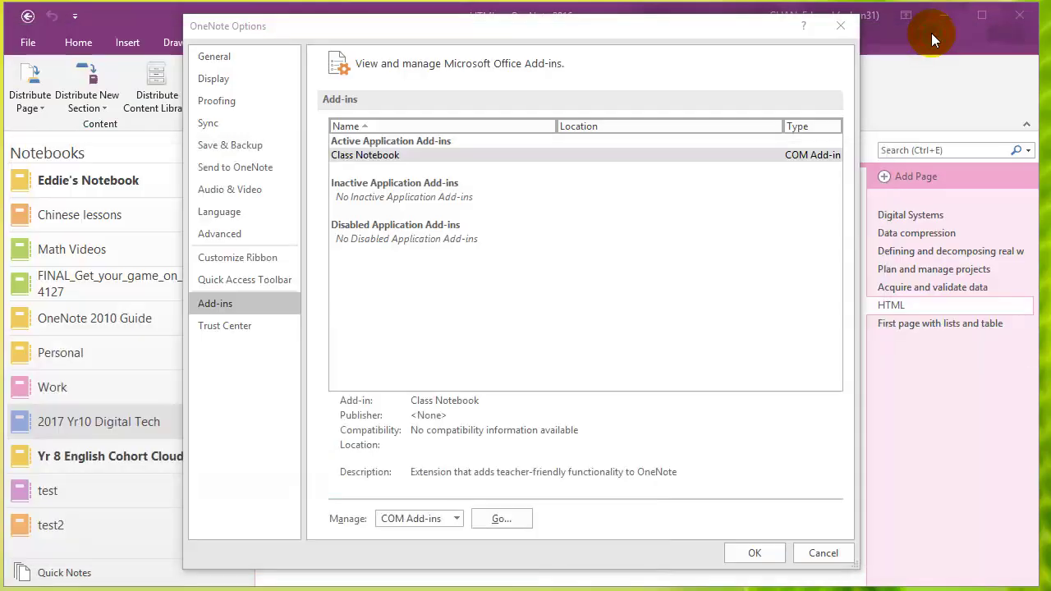
{"action": "left_click", "coordinate": [839, 27]}
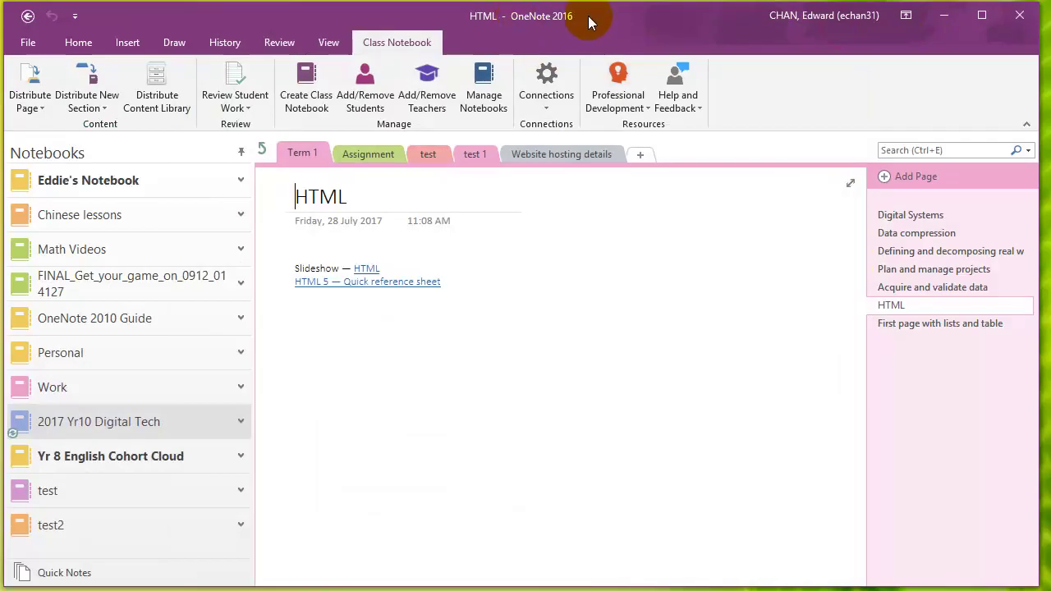